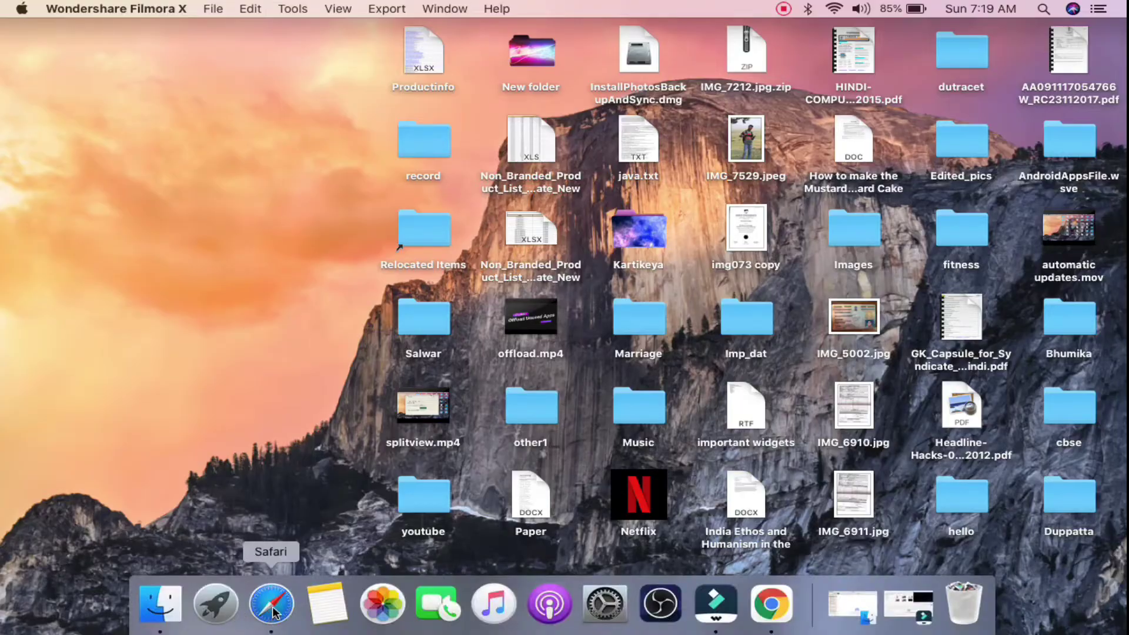
- Launch Safari from the Dock to show the Start Page
{"action": "left_click", "coordinate": [273, 608]}
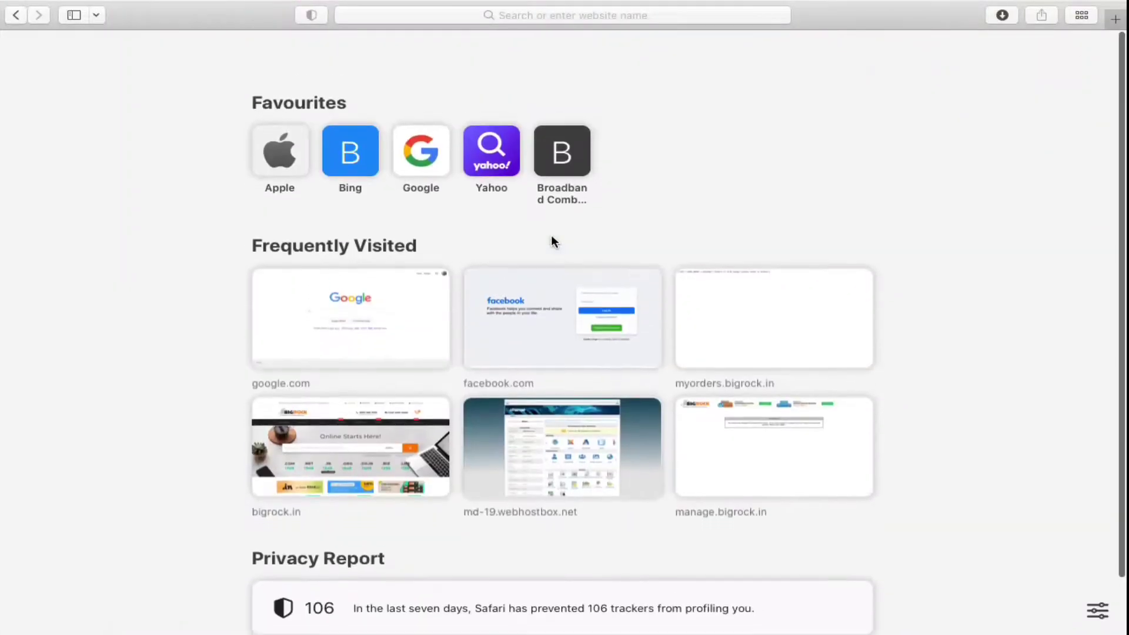
{"action": "scroll", "coordinate": [552, 242], "scroll_direction": "down", "scroll_amount": 1}
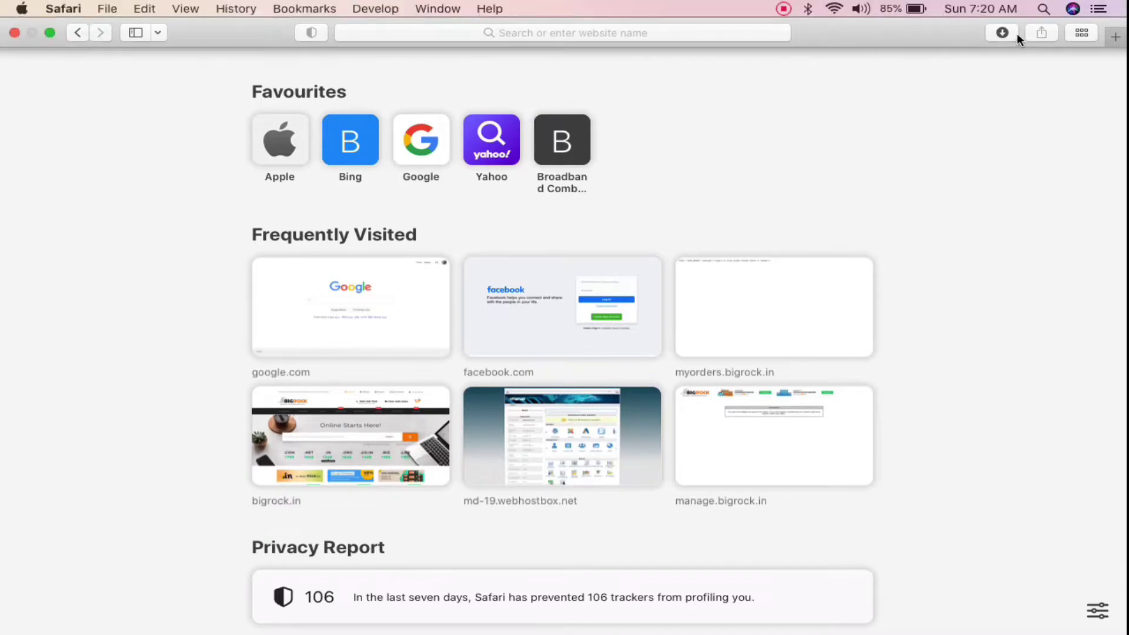
- Open Google in a new tab, browse the Bookmarks menu, then return to the Start Page tab
{"action": "left_click", "coordinate": [1115, 40]}
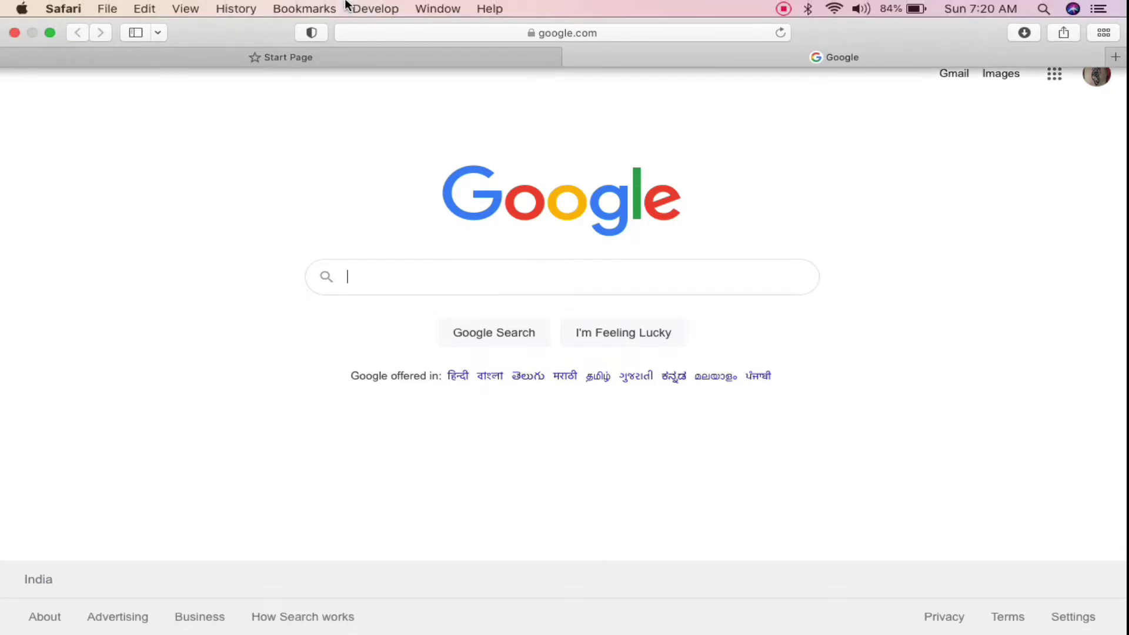
{"action": "left_click", "coordinate": [309, 11]}
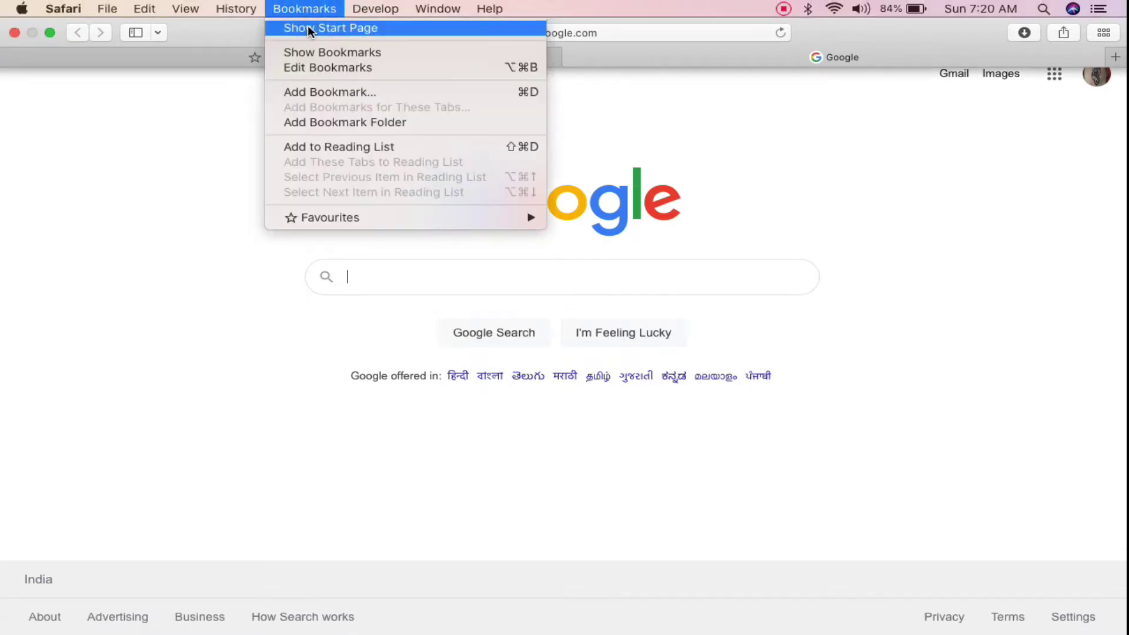
{"action": "left_click", "coordinate": [221, 65]}
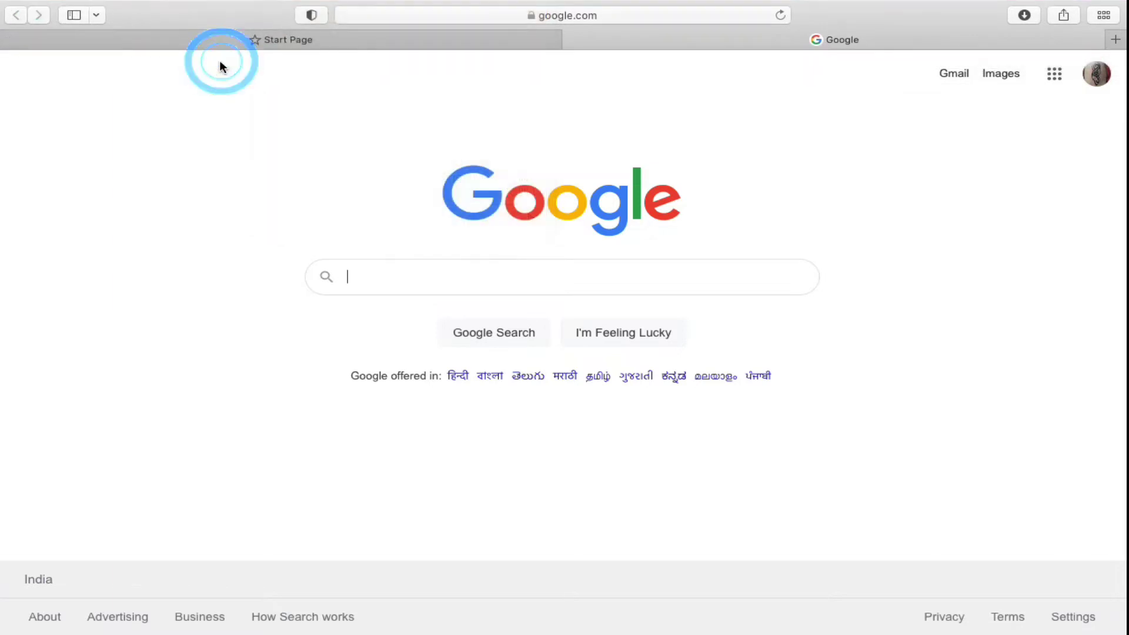
{"action": "left_click", "coordinate": [298, 41]}
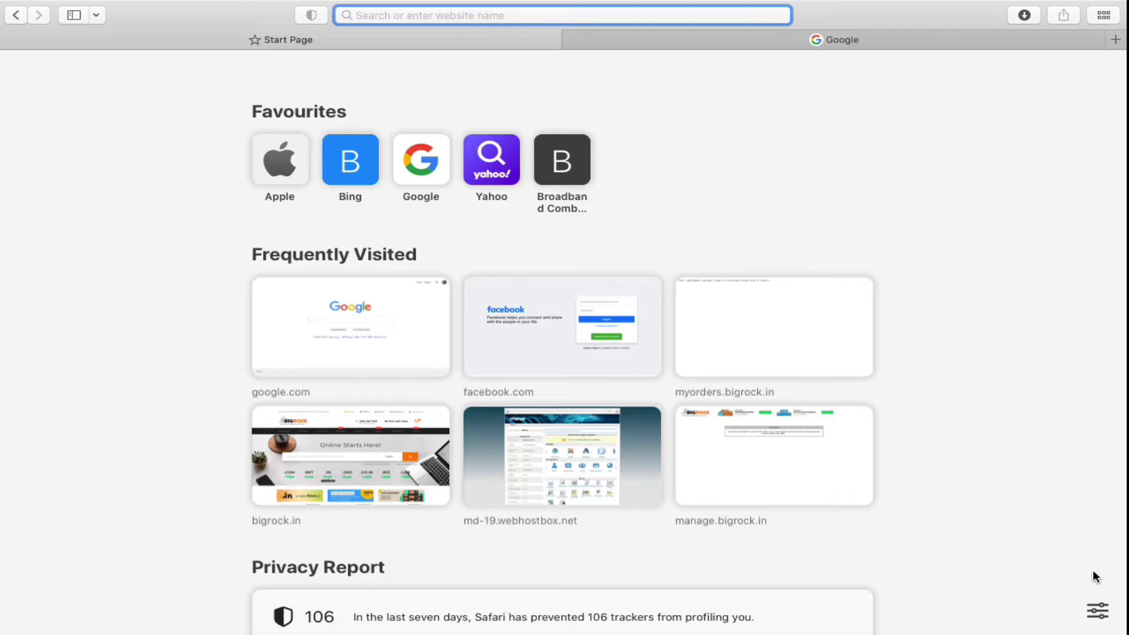
- Enable a Start Page background image, trying the pink butterfly before the orange abstract design
{"action": "left_click", "coordinate": [1096, 616]}
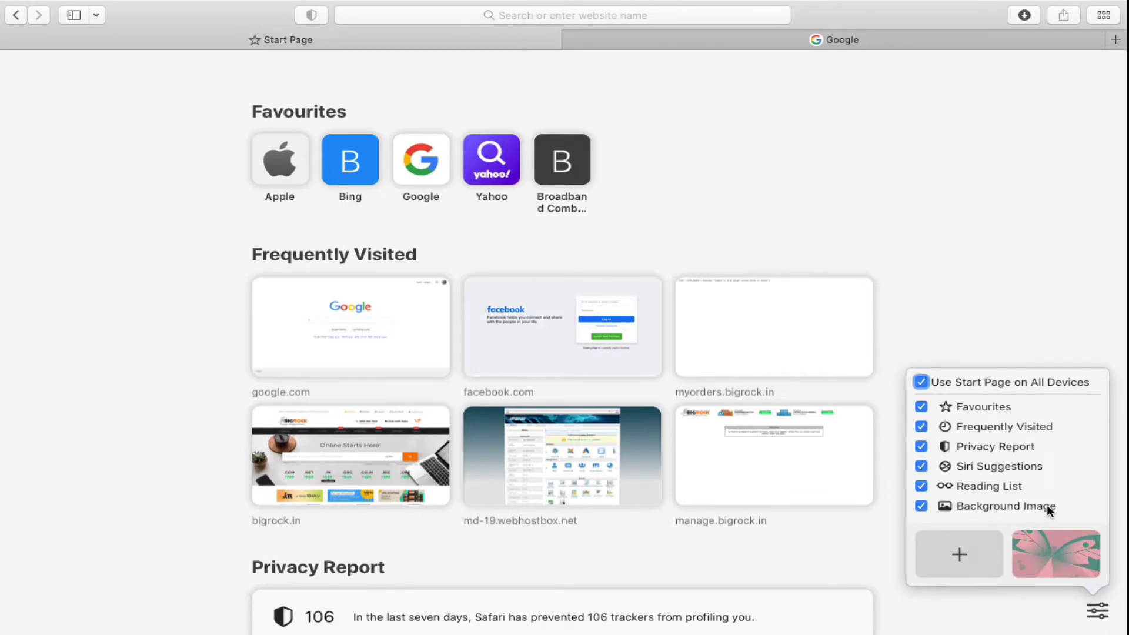
{"action": "left_click", "coordinate": [1058, 552]}
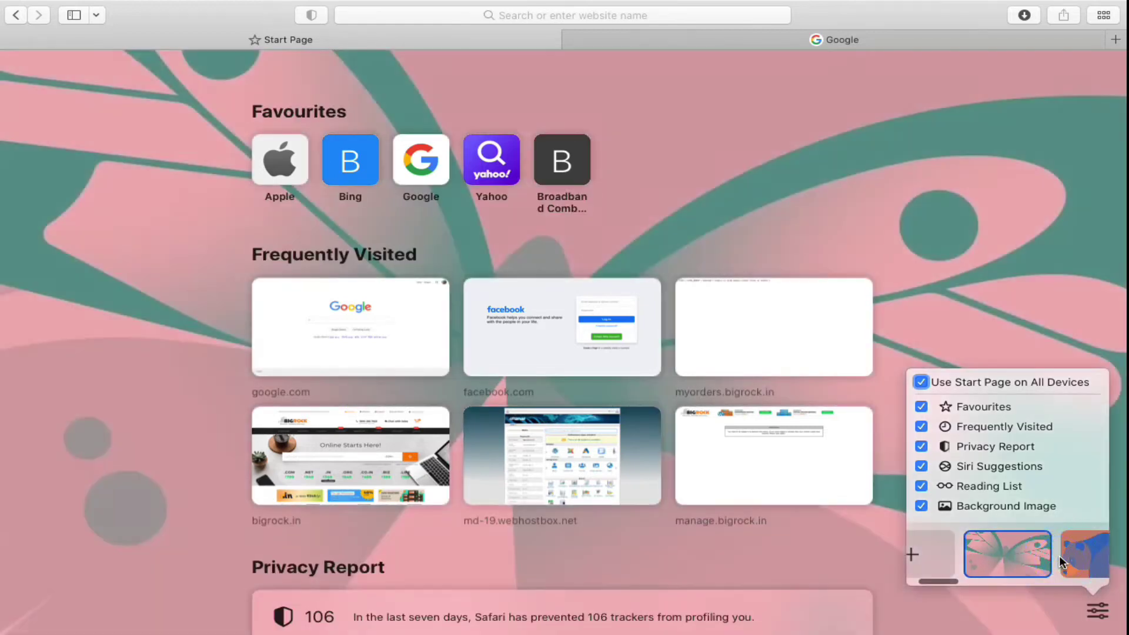
{"action": "scroll", "coordinate": [1077, 550], "scroll_direction": "right", "scroll_amount": 5}
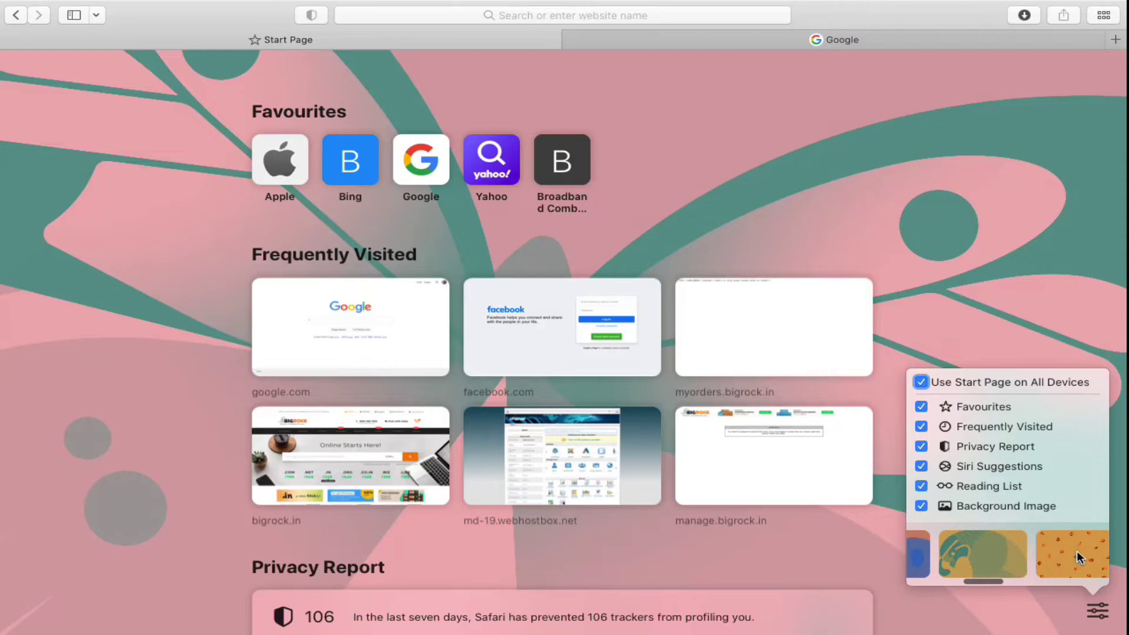
{"action": "scroll", "coordinate": [1077, 550], "scroll_direction": "right", "scroll_amount": 5}
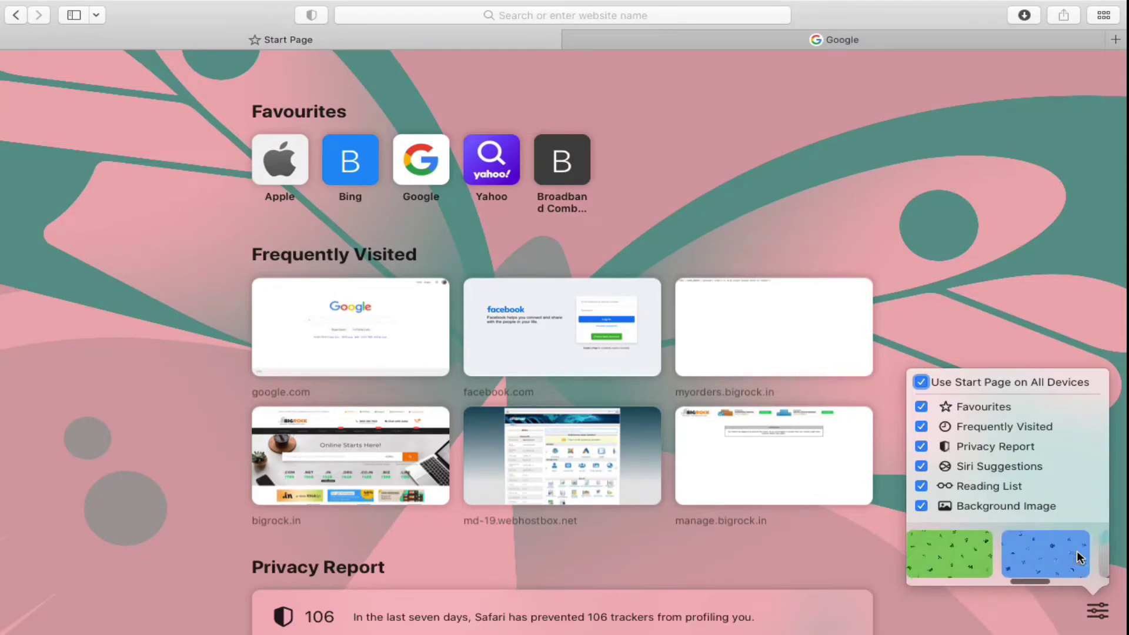
{"action": "scroll", "coordinate": [1077, 550], "scroll_direction": "right", "scroll_amount": 5}
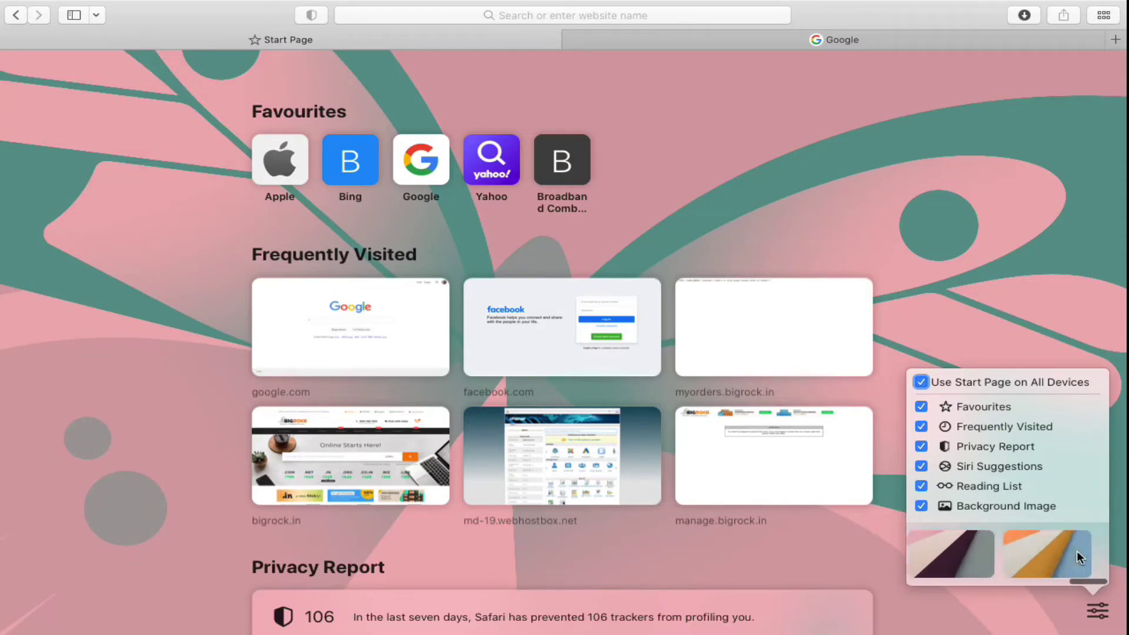
{"action": "left_click", "coordinate": [1062, 550]}
{"action": "scroll", "coordinate": [1063, 550], "scroll_direction": "left", "scroll_amount": 2}
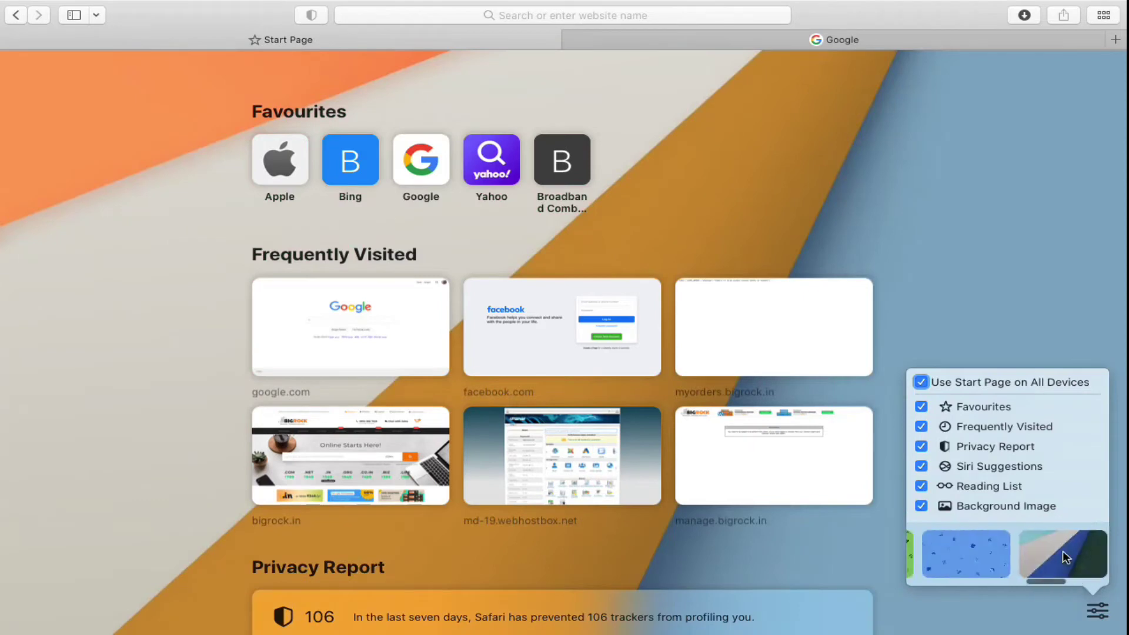
{"action": "scroll", "coordinate": [1063, 550], "scroll_direction": "left", "scroll_amount": 2}
{"action": "scroll", "coordinate": [1063, 550], "scroll_direction": "left", "scroll_amount": 2}
{"action": "scroll", "coordinate": [1063, 551], "scroll_direction": "left", "scroll_amount": 2}
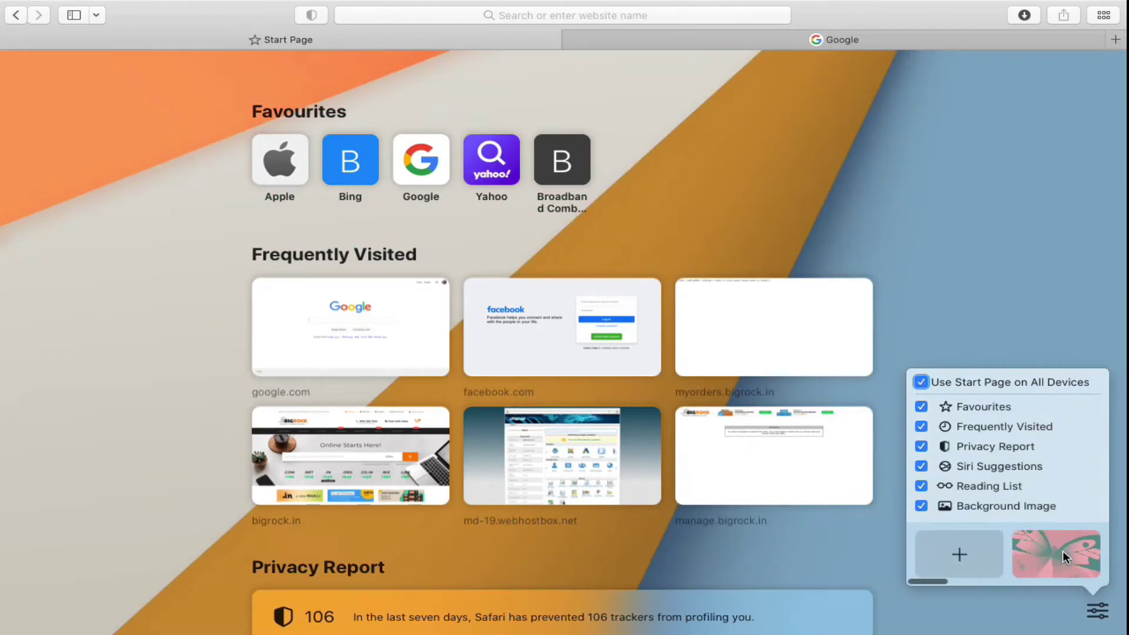
- Add a custom background and browse the Photos library in the file chooser
{"action": "left_click", "coordinate": [960, 553]}
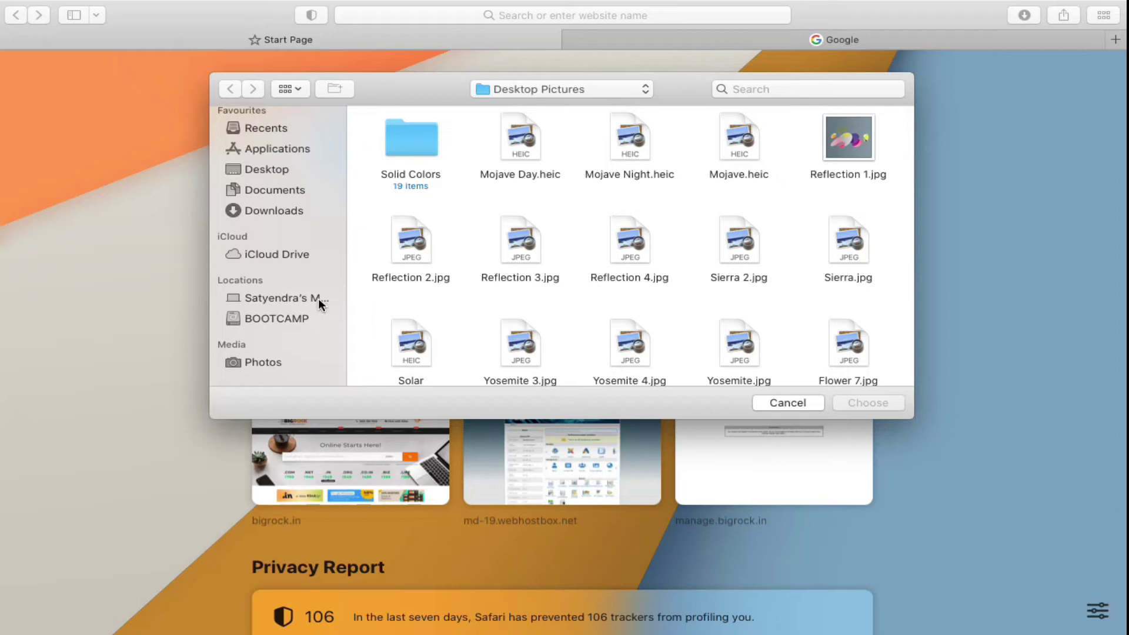
{"action": "left_click", "coordinate": [266, 368]}
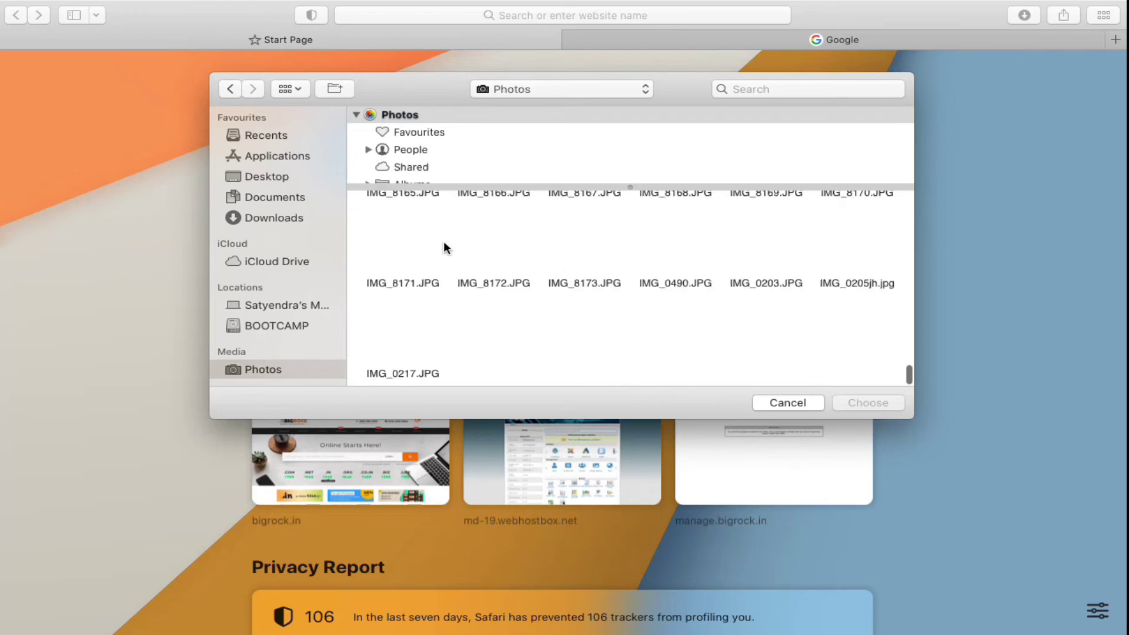
{"action": "scroll", "coordinate": [599, 330], "scroll_direction": "up", "scroll_amount": 2}
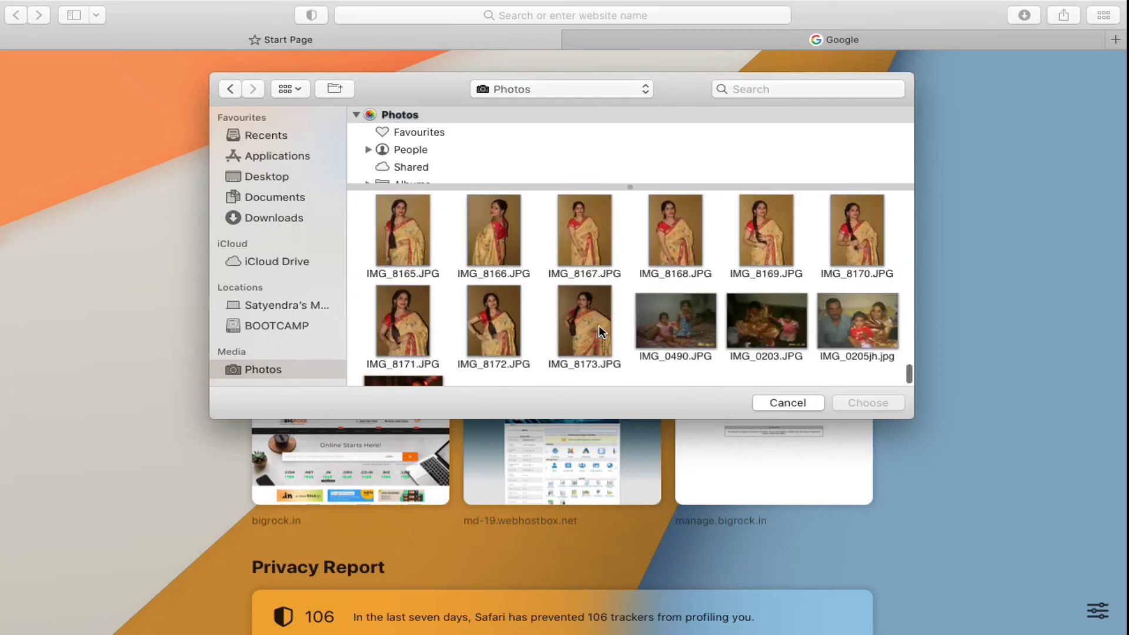
{"action": "scroll", "coordinate": [599, 330], "scroll_direction": "up", "scroll_amount": 2}
{"action": "scroll", "coordinate": [599, 330], "scroll_direction": "up", "scroll_amount": 2}
{"action": "scroll", "coordinate": [599, 329], "scroll_direction": "up", "scroll_amount": 3}
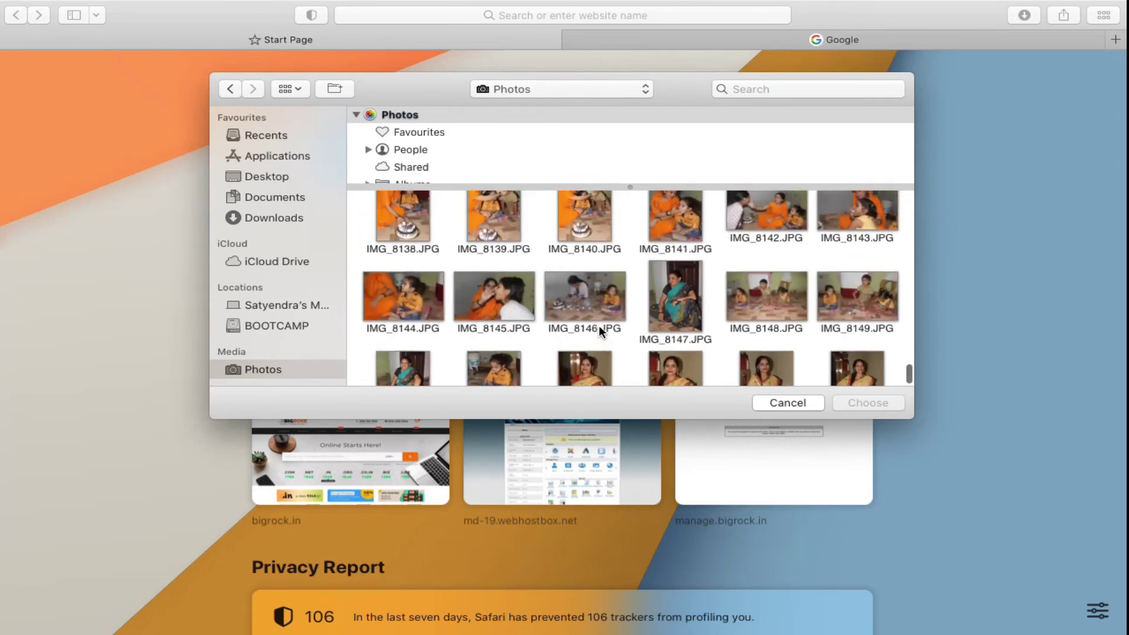
{"action": "scroll", "coordinate": [599, 330], "scroll_direction": "down", "scroll_amount": 1}
{"action": "scroll", "coordinate": [599, 330], "scroll_direction": "up", "scroll_amount": 1}
{"action": "scroll", "coordinate": [599, 330], "scroll_direction": "up", "scroll_amount": 2}
{"action": "scroll", "coordinate": [599, 330], "scroll_direction": "up", "scroll_amount": 2}
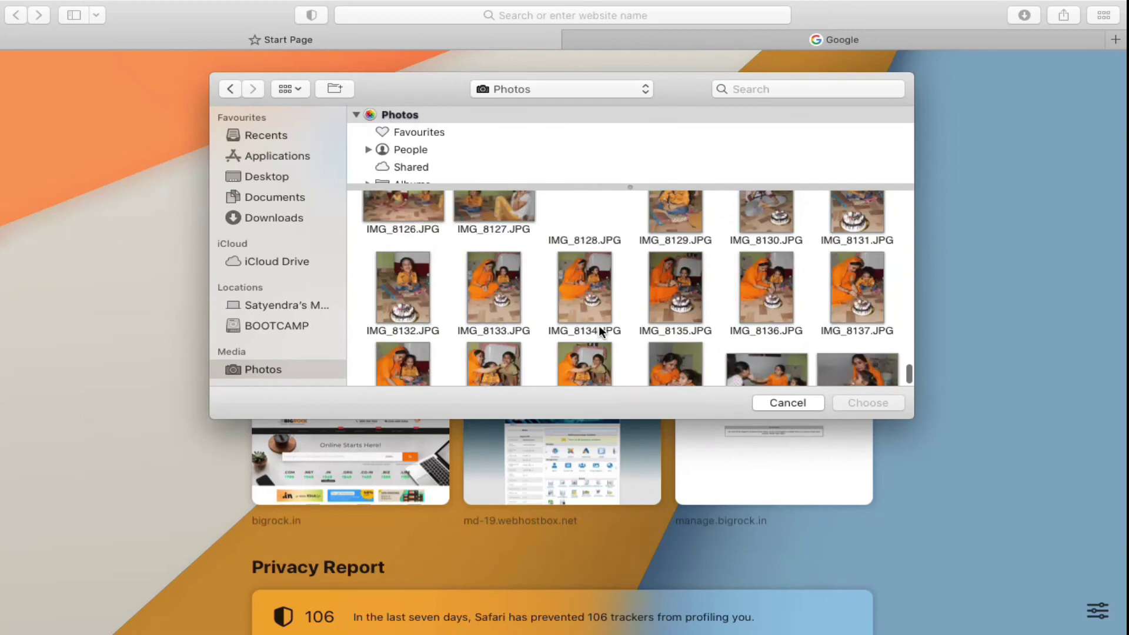
{"action": "scroll", "coordinate": [599, 329], "scroll_direction": "up", "scroll_amount": 2}
{"action": "scroll", "coordinate": [599, 329], "scroll_direction": "up", "scroll_amount": 1}
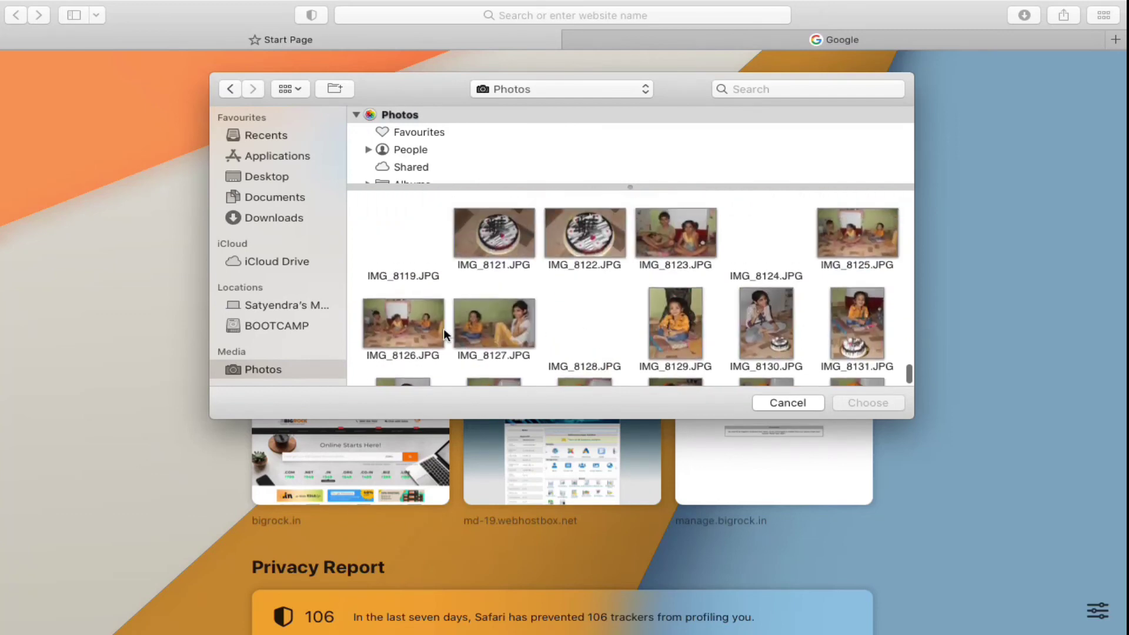
- Choose photo IMG_8126 as the Start Page background
{"action": "left_click", "coordinate": [401, 324]}
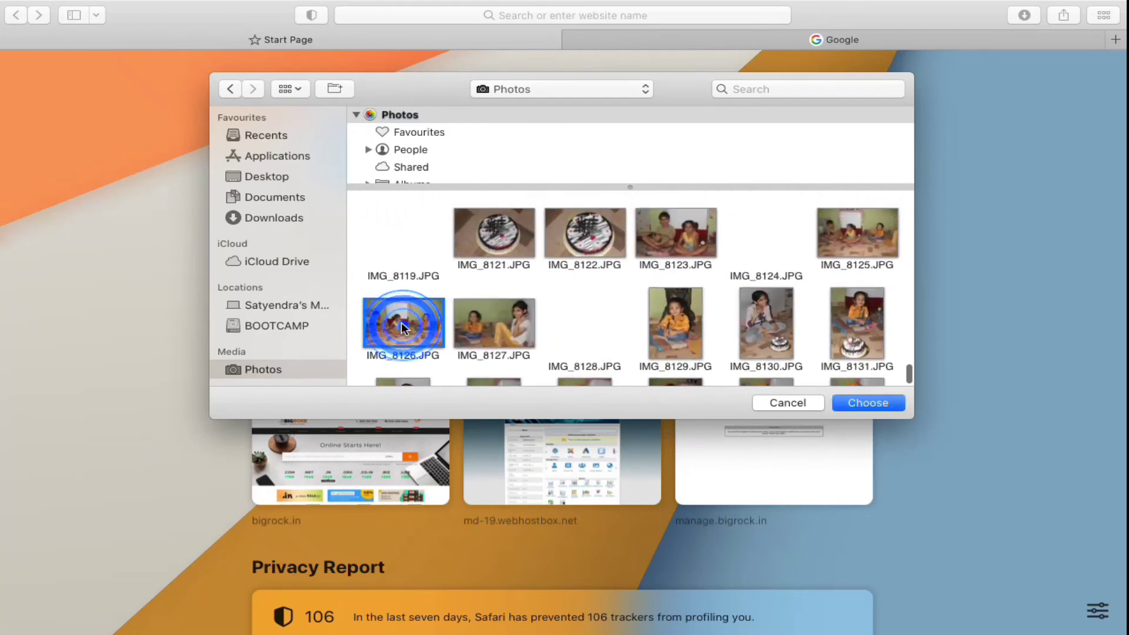
{"action": "left_click", "coordinate": [865, 403]}
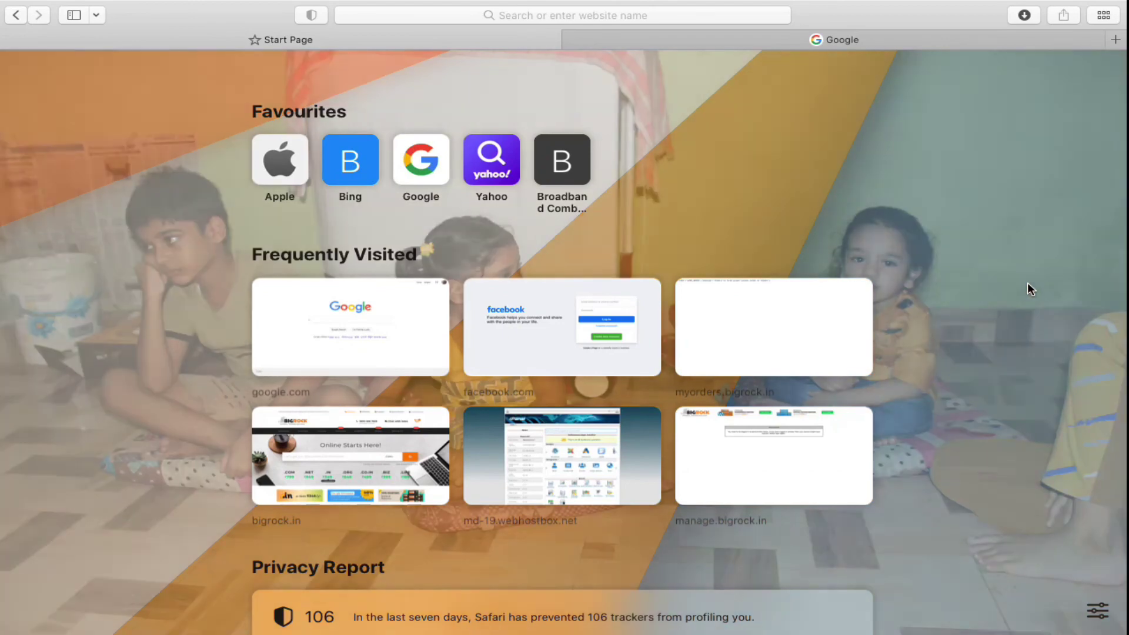
{"action": "scroll", "coordinate": [1027, 288], "scroll_direction": "down", "scroll_amount": 1}
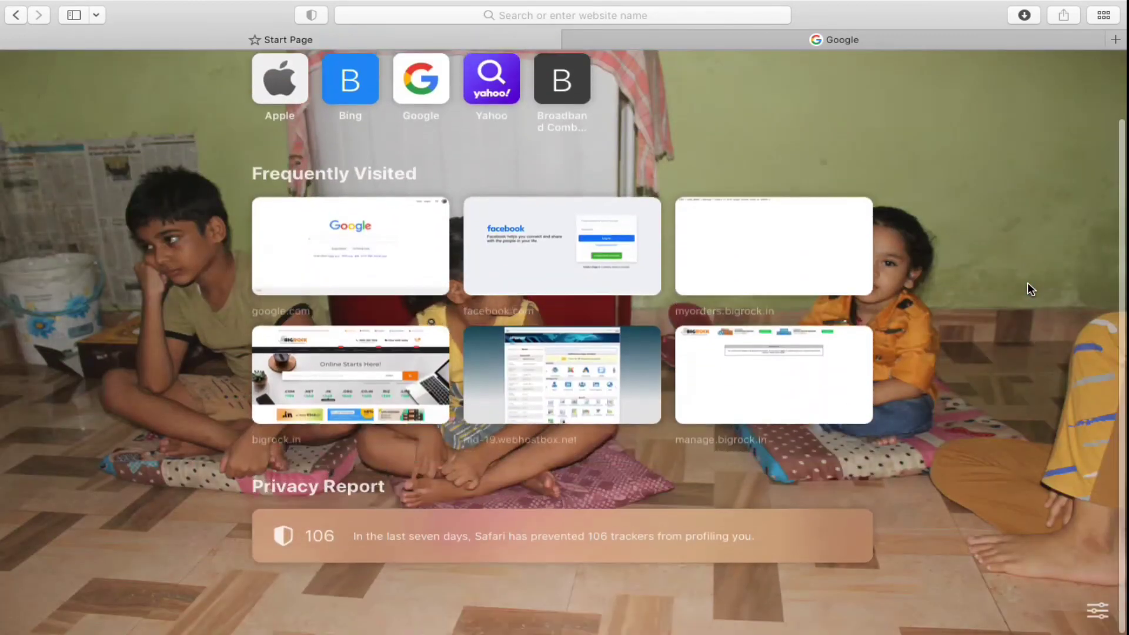